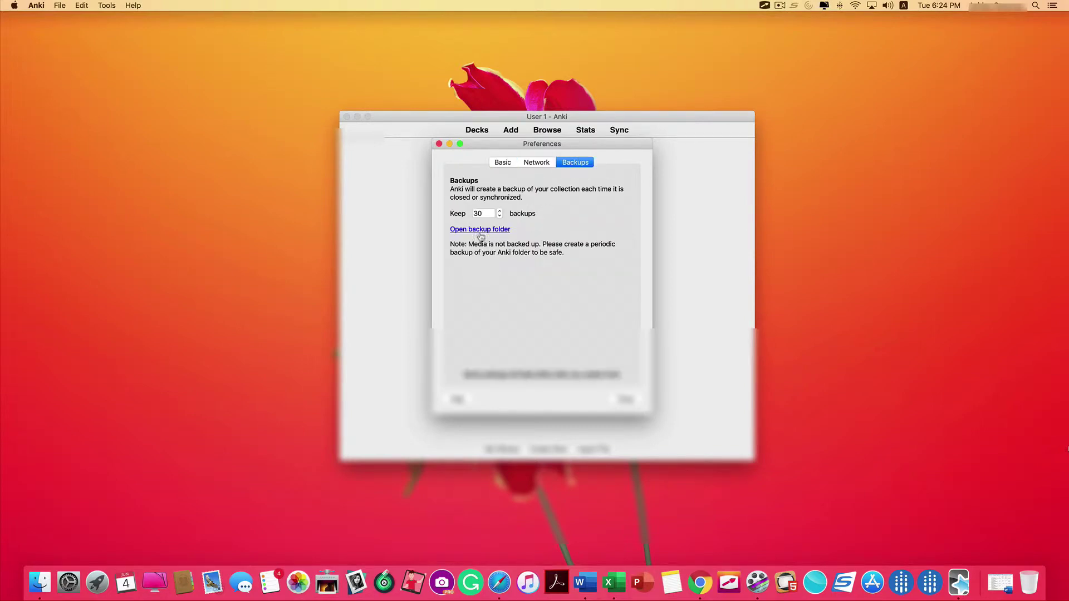
Step: Open Anki's backup folder from the Backups preferences
{"action": "left_click", "coordinate": [478, 231]}
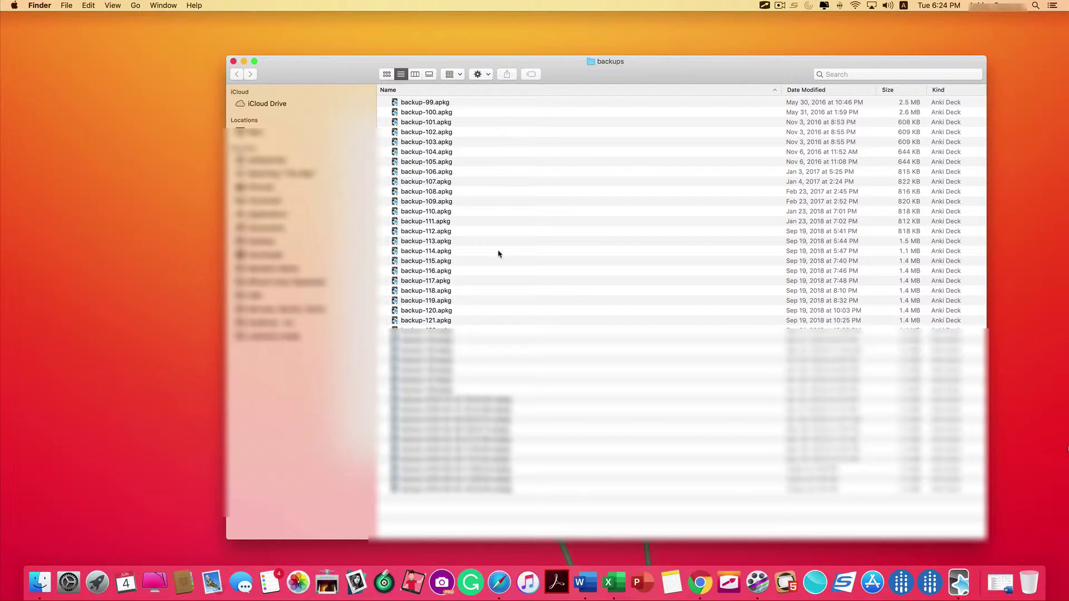
Step: Show the Get Info panel for backup-108.apkg
{"action": "right_click", "coordinate": [413, 193]}
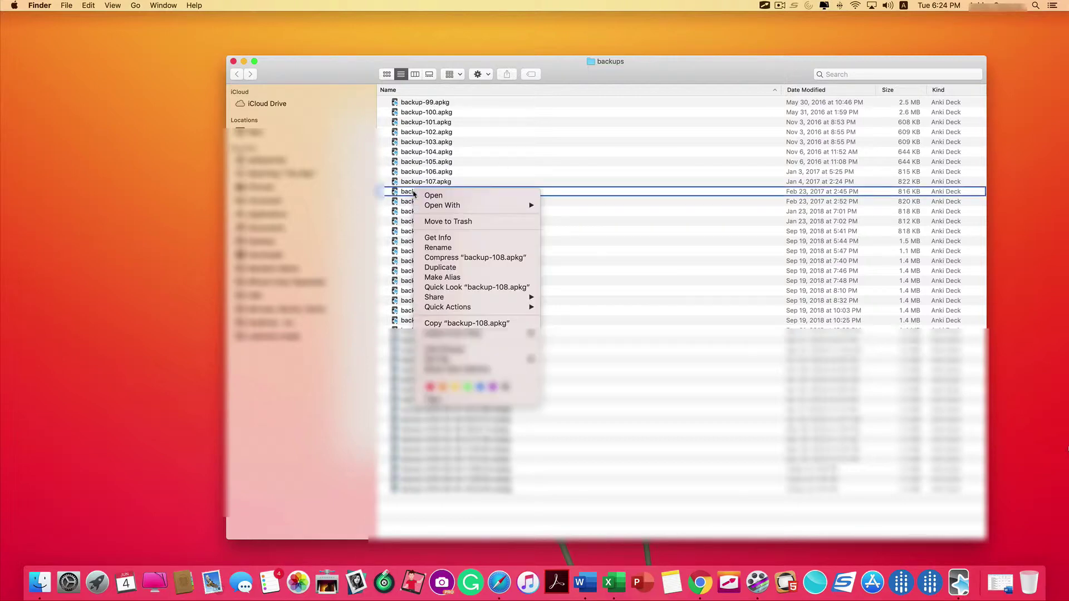
{"action": "left_click", "coordinate": [451, 238]}
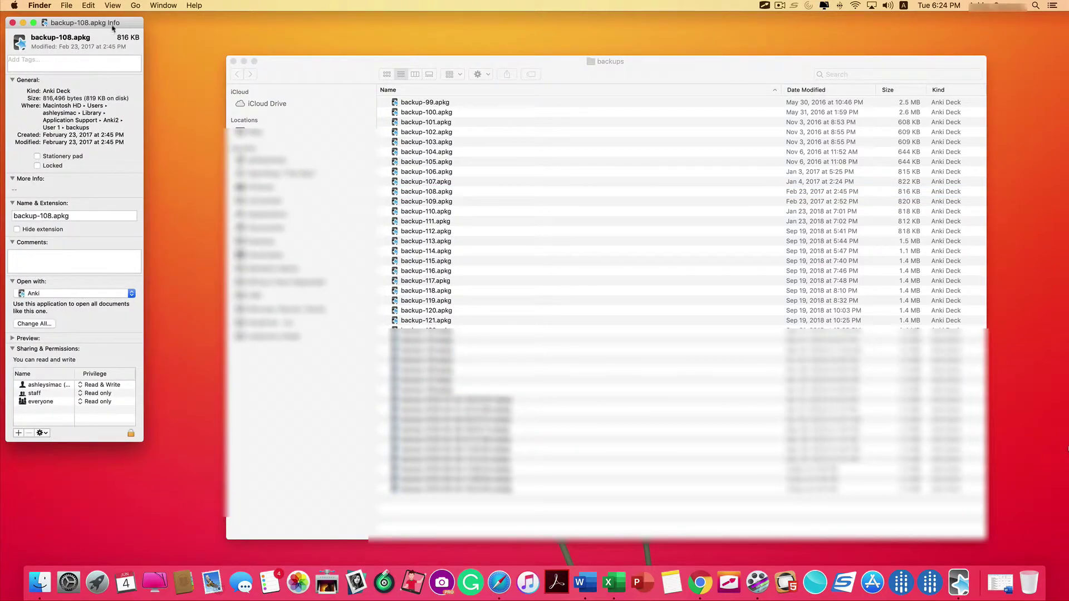
Step: Move the backup-108.apkg info window aside and reactivate the backups window
{"action": "left_click_drag", "start_coordinate": [113, 24], "coordinate": [158, 36]}
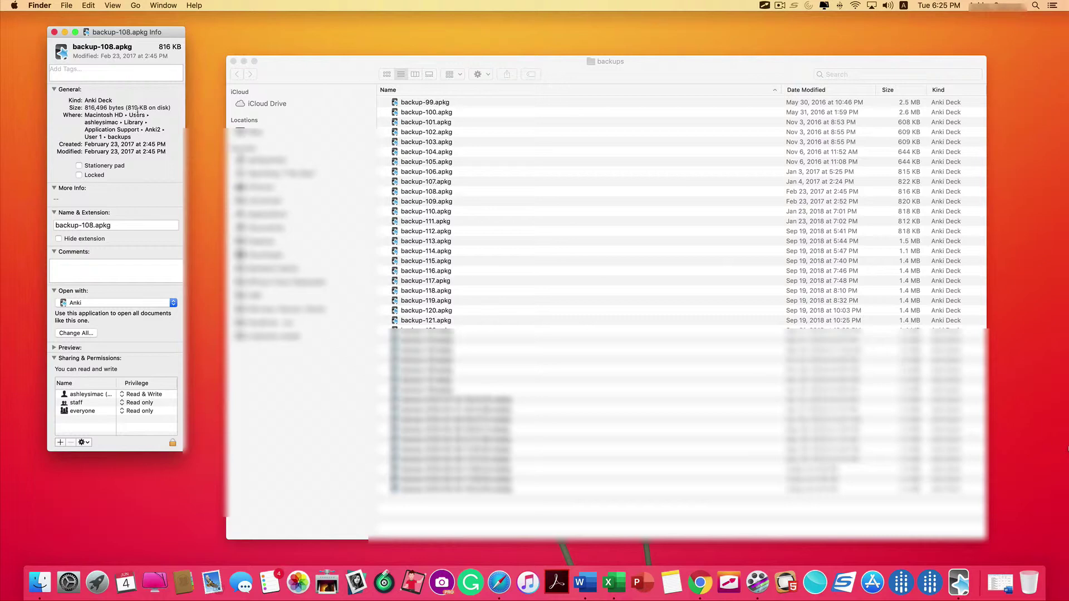
{"action": "left_click", "coordinate": [300, 90]}
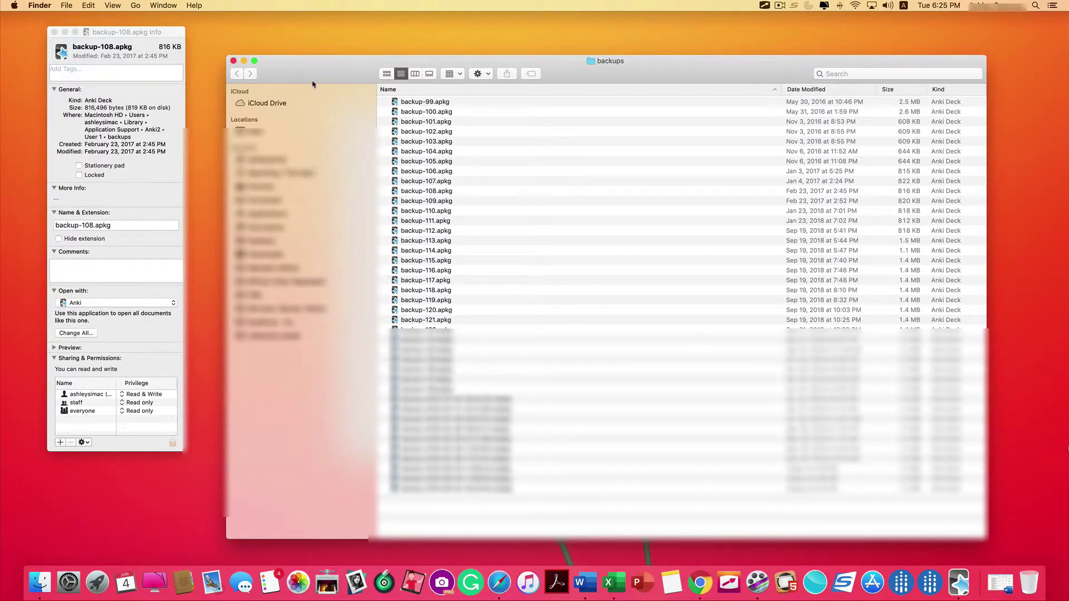
Step: Go to the hidden Library folder through the Go menu with Option held
{"action": "left_click", "coordinate": [139, 8]}
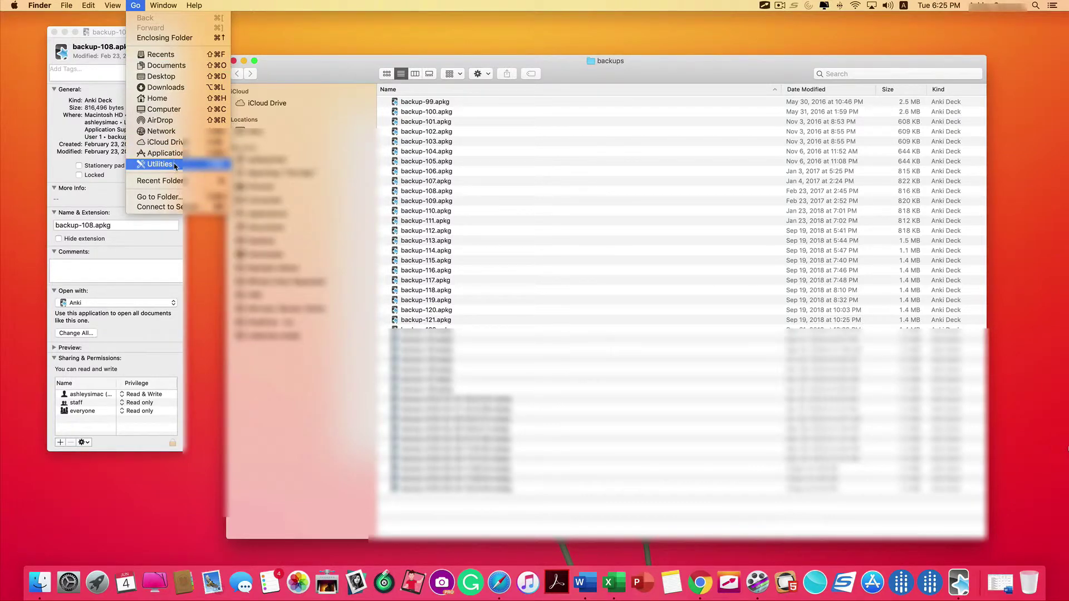
{"action": "key", "text": "alt"}
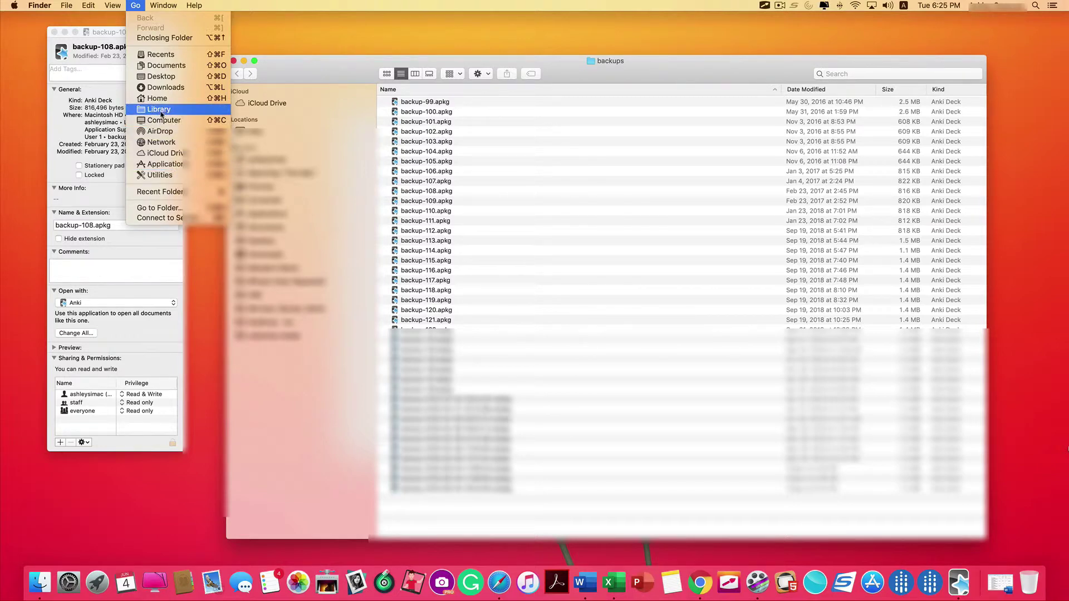
{"action": "left_click", "coordinate": [159, 109]}
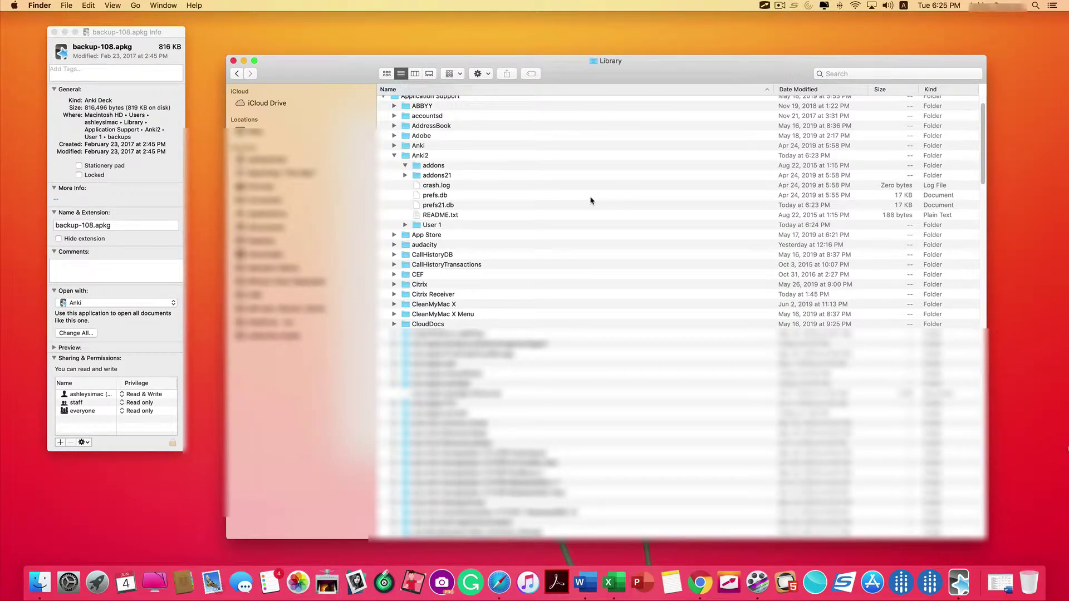
{"action": "scroll", "coordinate": [590, 200], "scroll_direction": "up", "scroll_amount": 3}
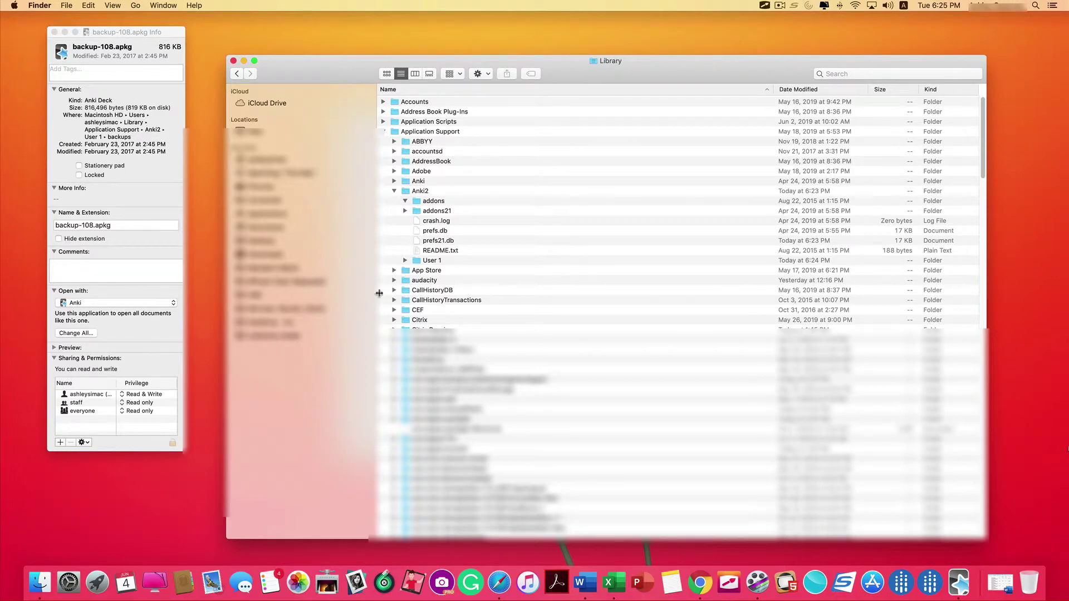
Step: Open the User 1 folder under Application Support > Anki2
{"action": "double_click", "coordinate": [419, 265]}
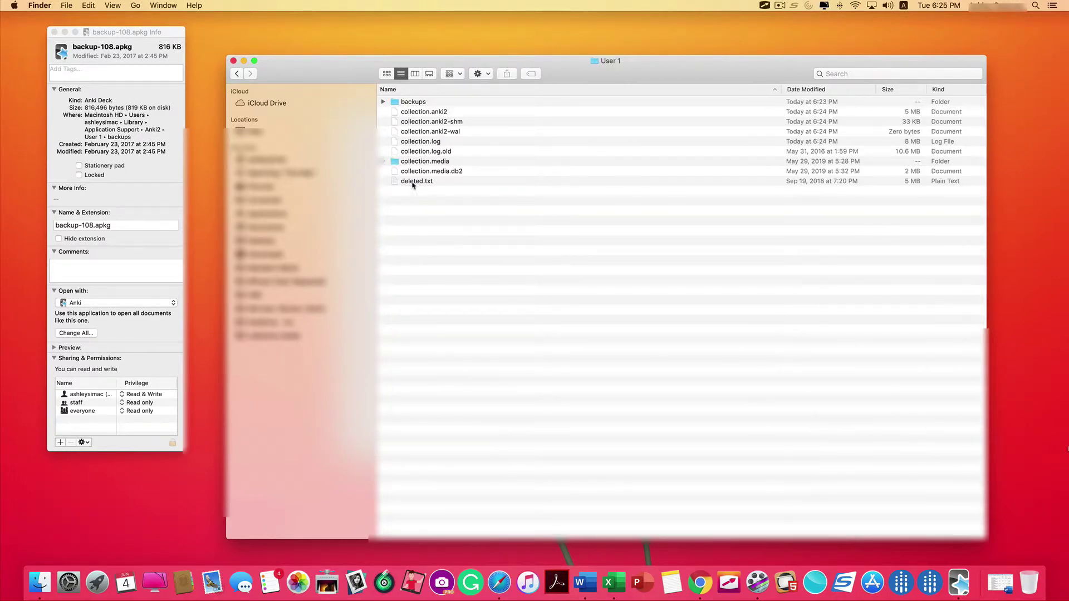